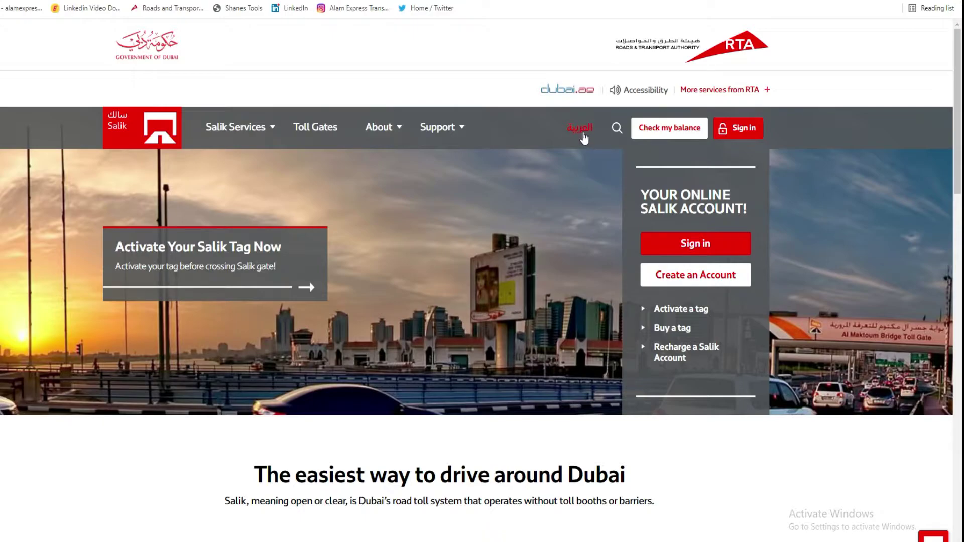
Switch the Salik site to Arabic and dismiss the page translation popup
left_click(582, 132)
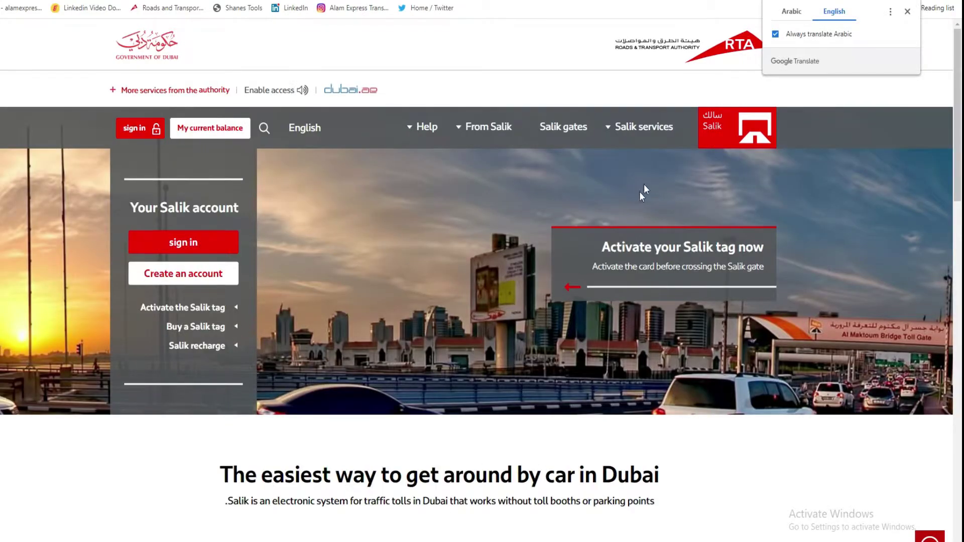
left_click(315, 132)
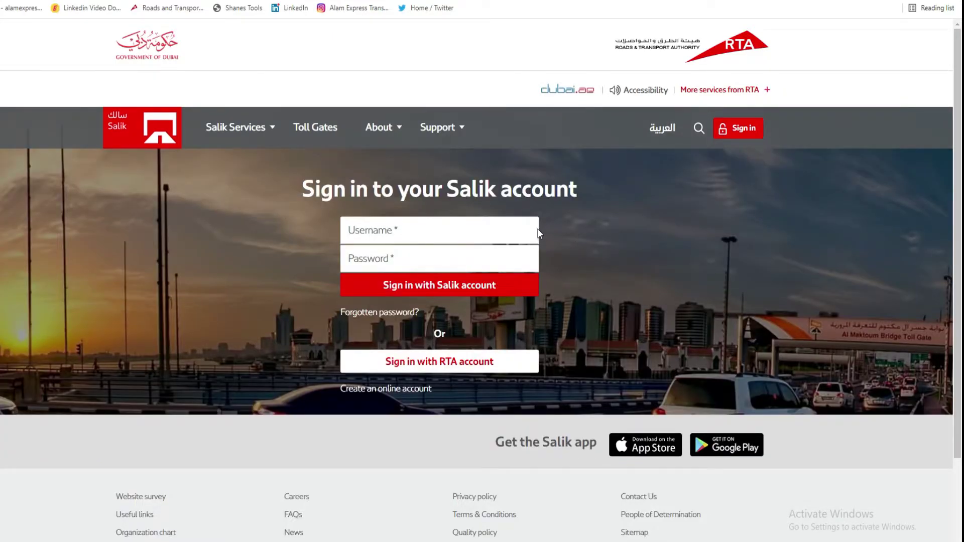
Sign in with the Salik account's username and password
left_click(493, 231)
type("alame")
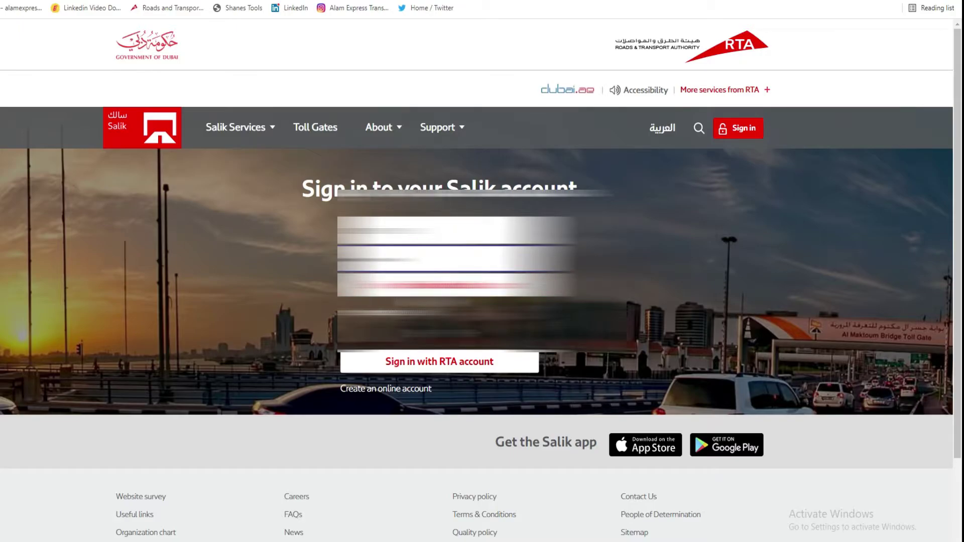
left_click(439, 286)
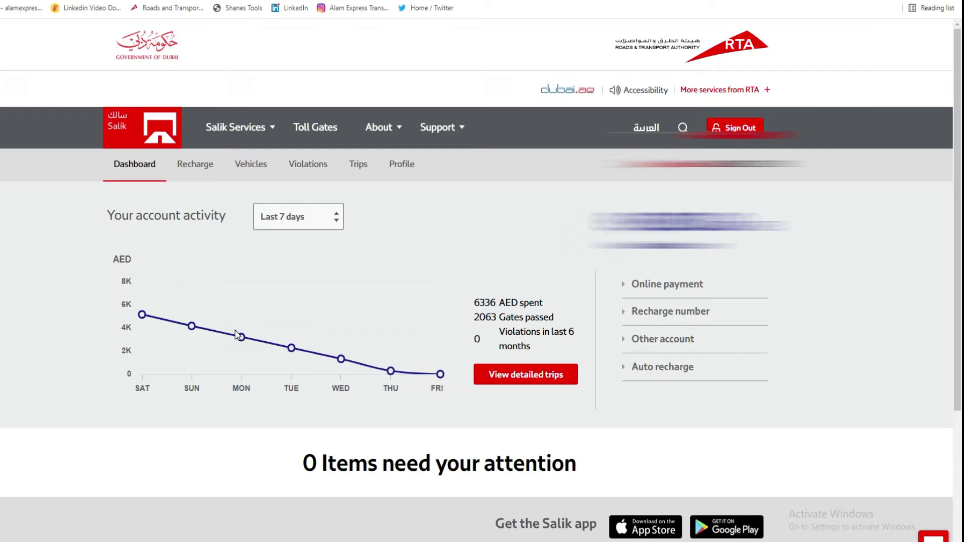
Glance at the 'Last 7 days' period options without changing them, then open Vehicles
left_click(286, 231)
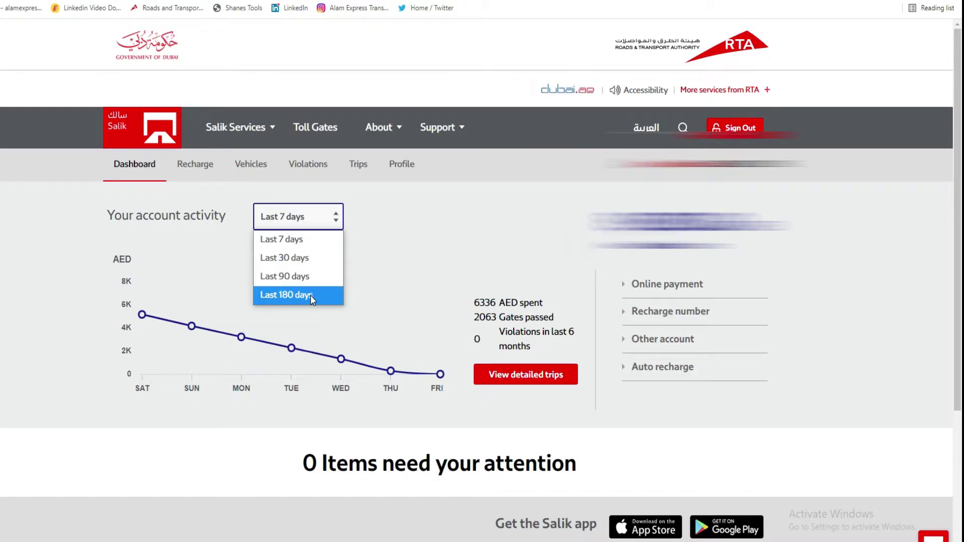
left_click(387, 221)
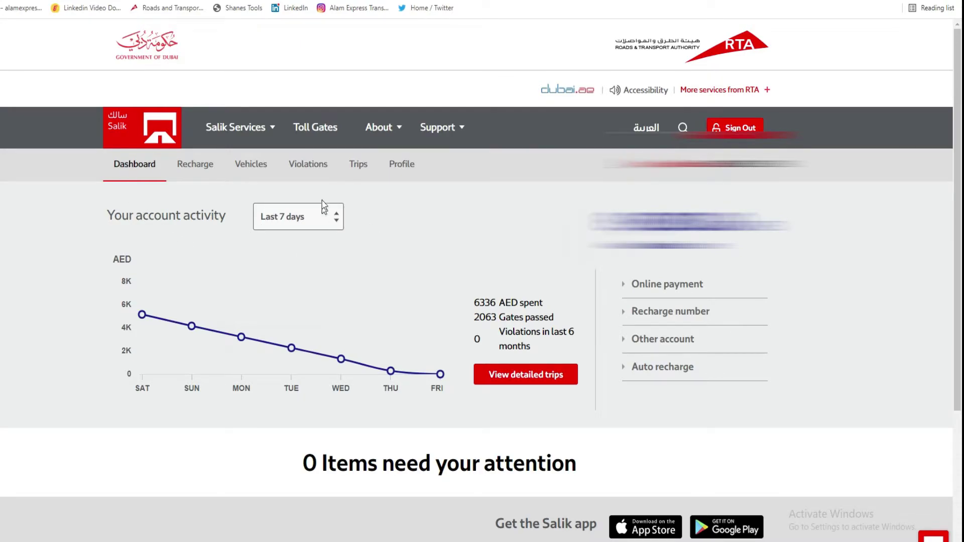
left_click(261, 181)
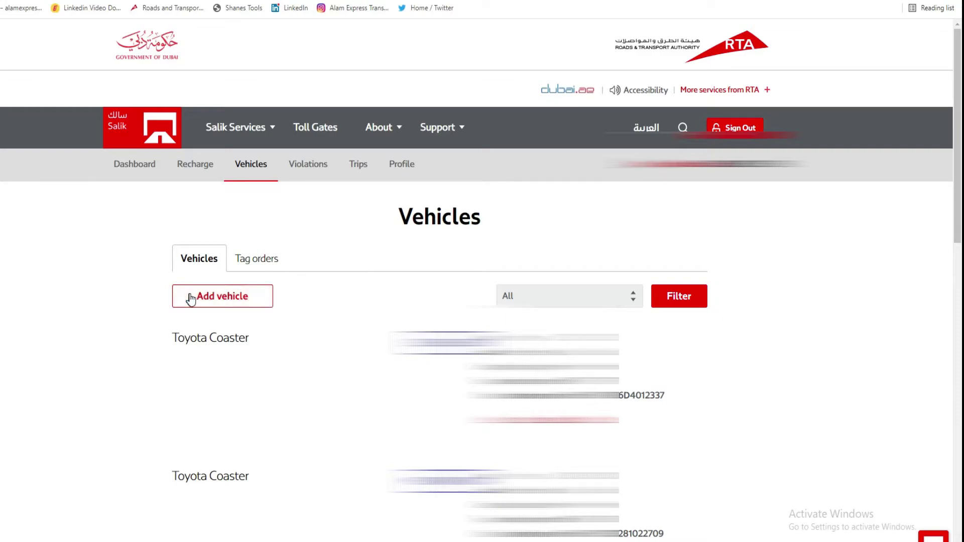
Start adding a vehicle from the Vehicles page
left_click(253, 304)
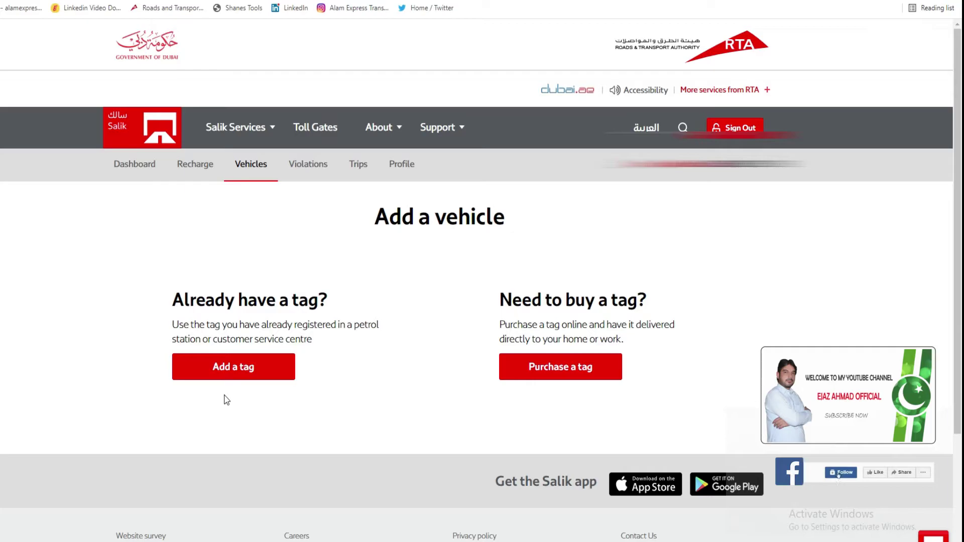
Choose 'Add a tag', tick the information and terms confirmations, and continue to Details
left_click(267, 381)
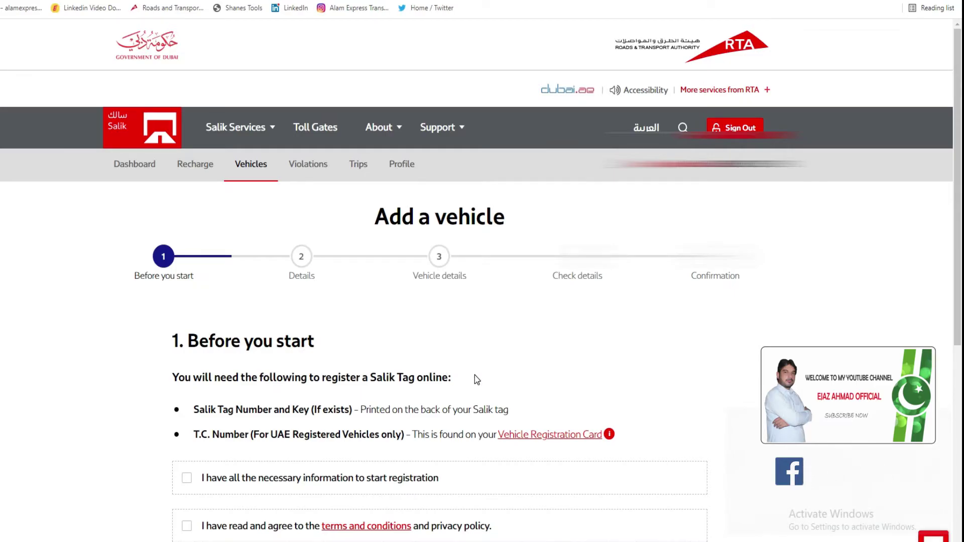
scroll(475, 375, "down", 2)
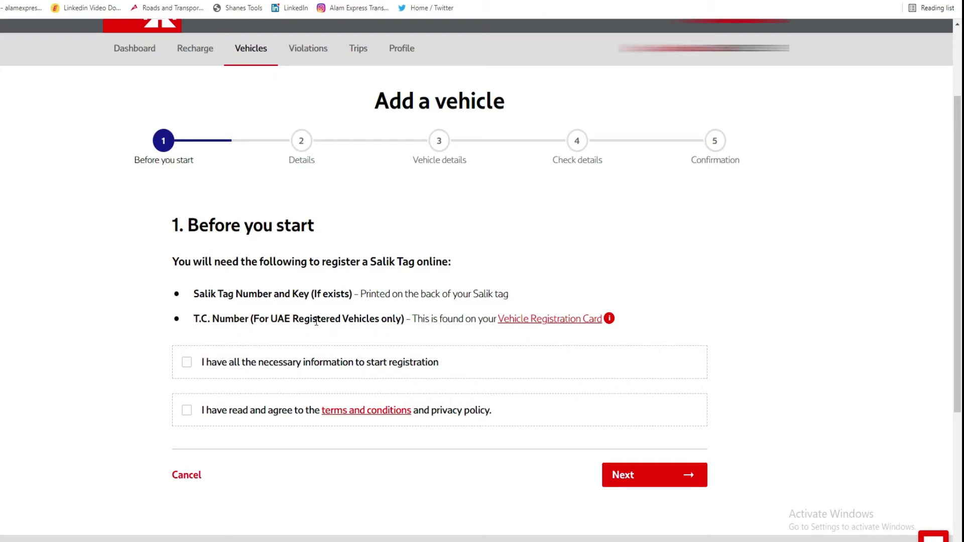
left_click(189, 366)
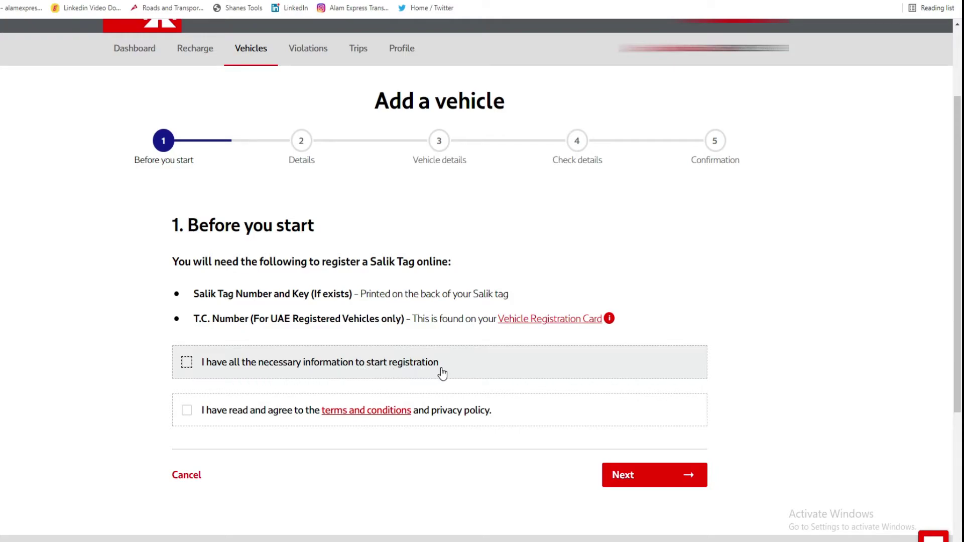
left_click(193, 368)
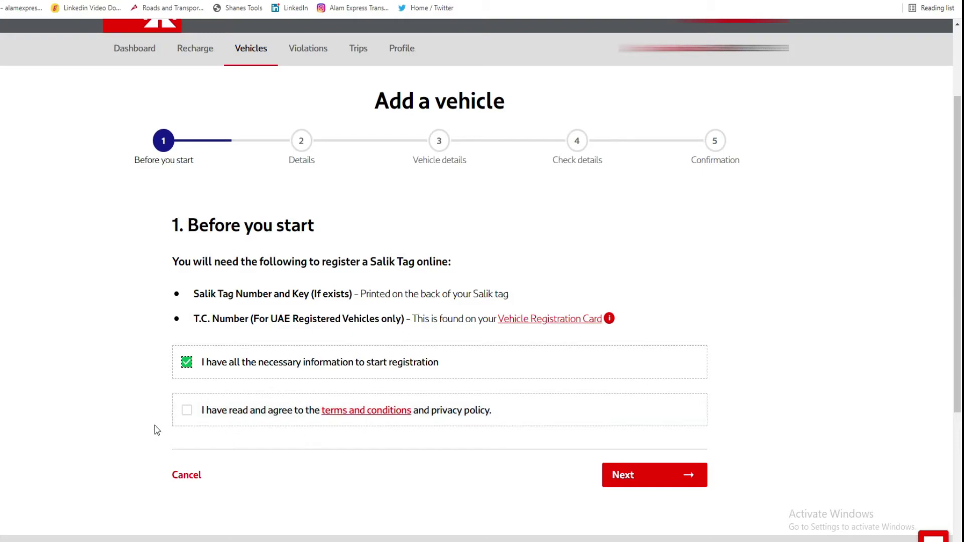
left_click(192, 424)
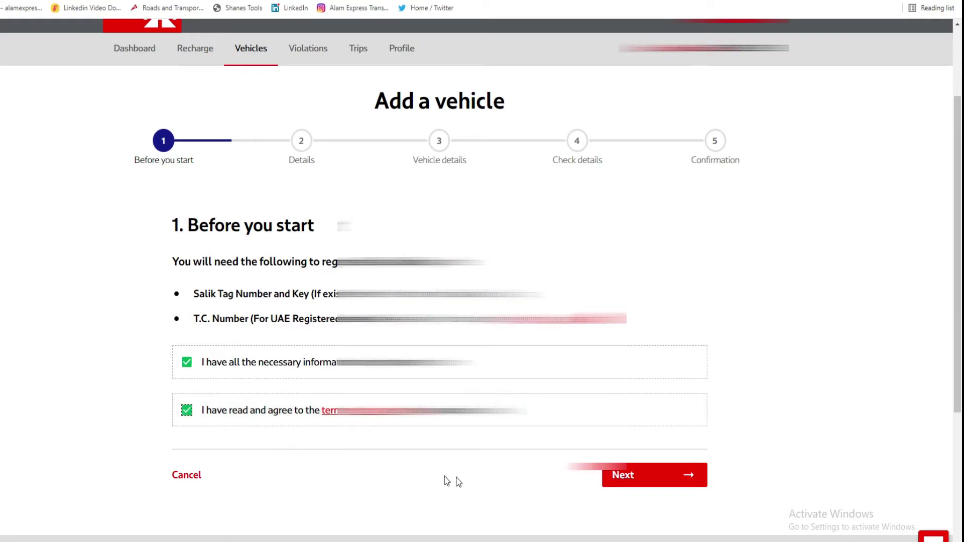
left_click(647, 487)
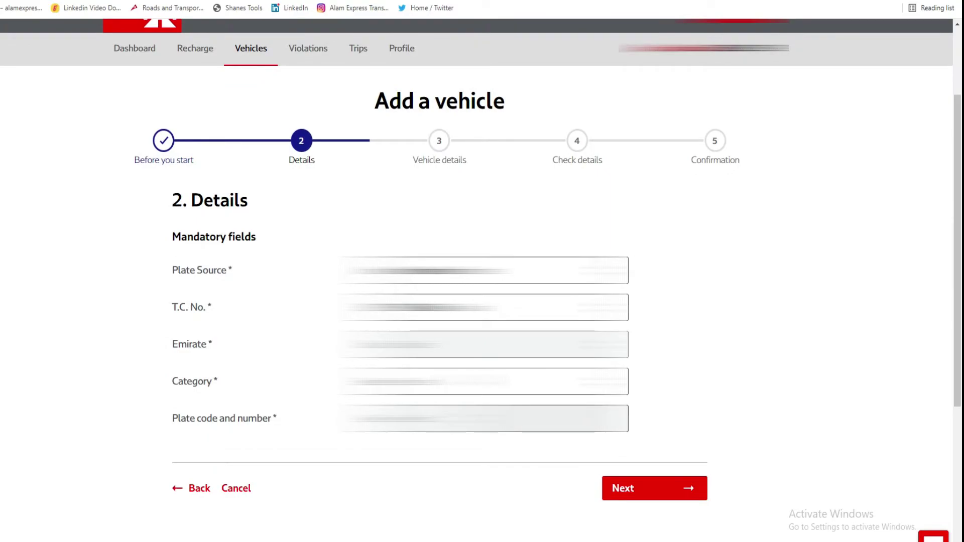
Edit the T.C. No. field, dismissing the browser's autofill suggestions
left_click_drag(325, 281, 337, 317)
left_click(337, 213)
left_click(208, 308)
key("Escape")
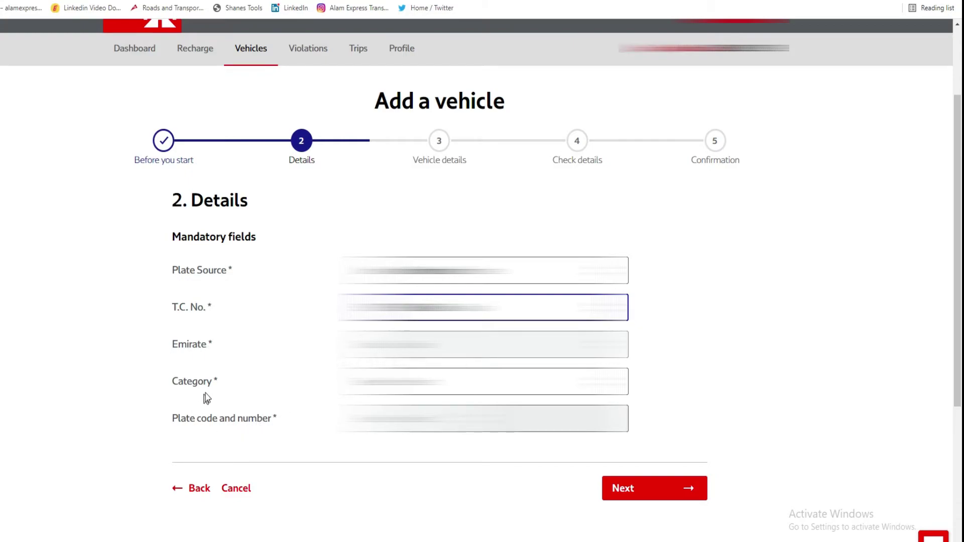
Set category to Private, pick a plate code, and enter the plate number
left_click(490, 381)
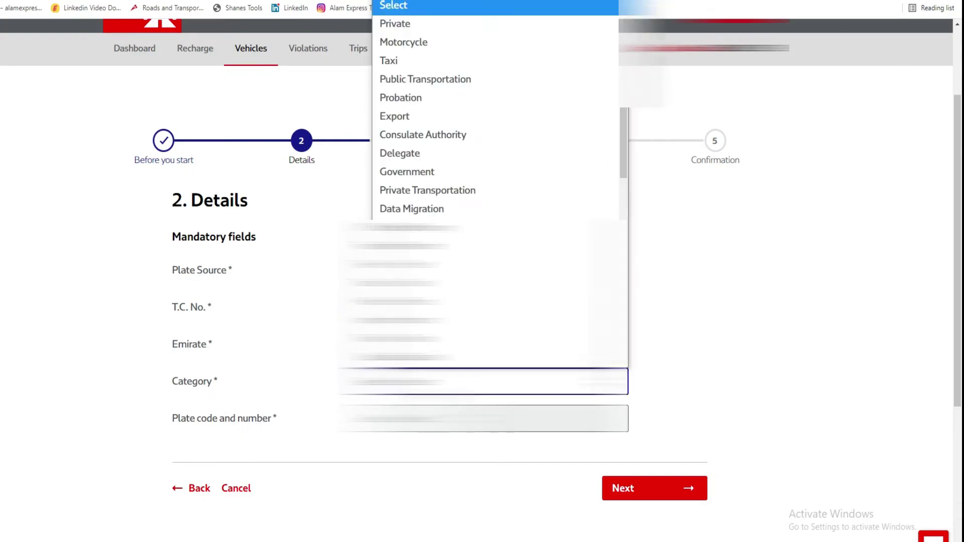
left_click(462, 23)
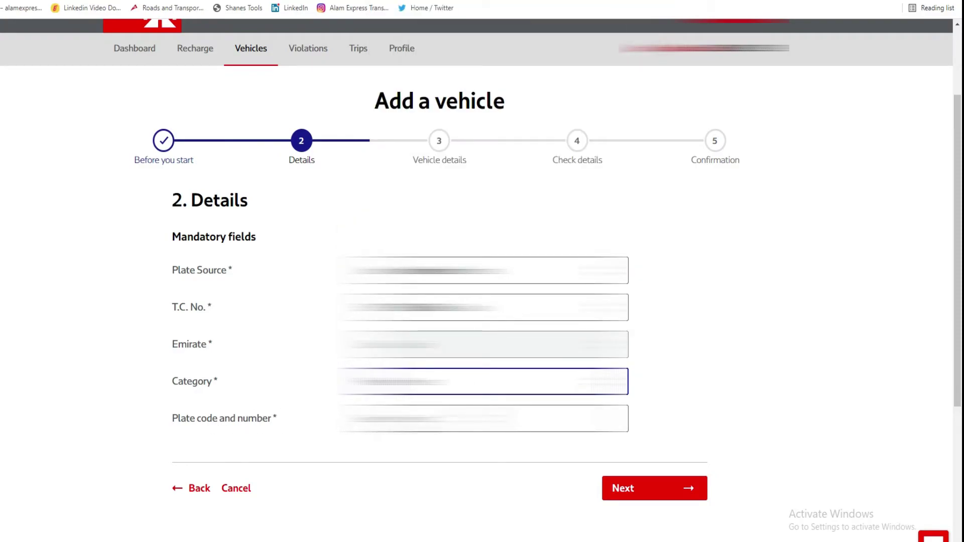
left_click(386, 418)
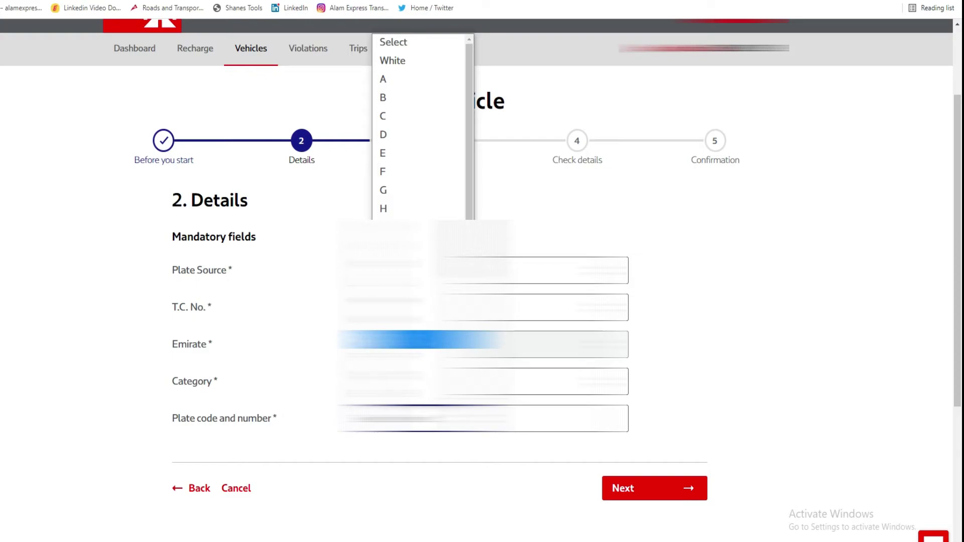
left_click(420, 340)
left_click(418, 475)
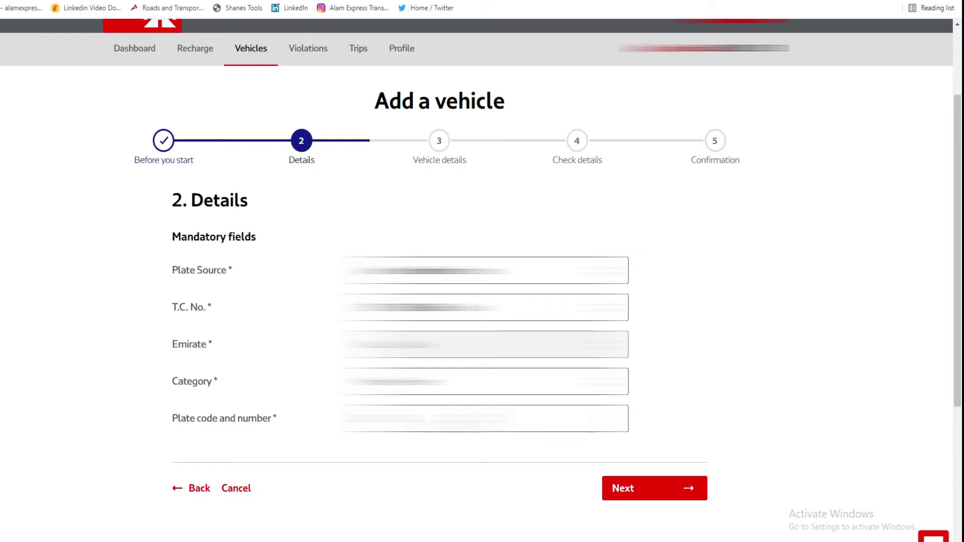
left_click(552, 419)
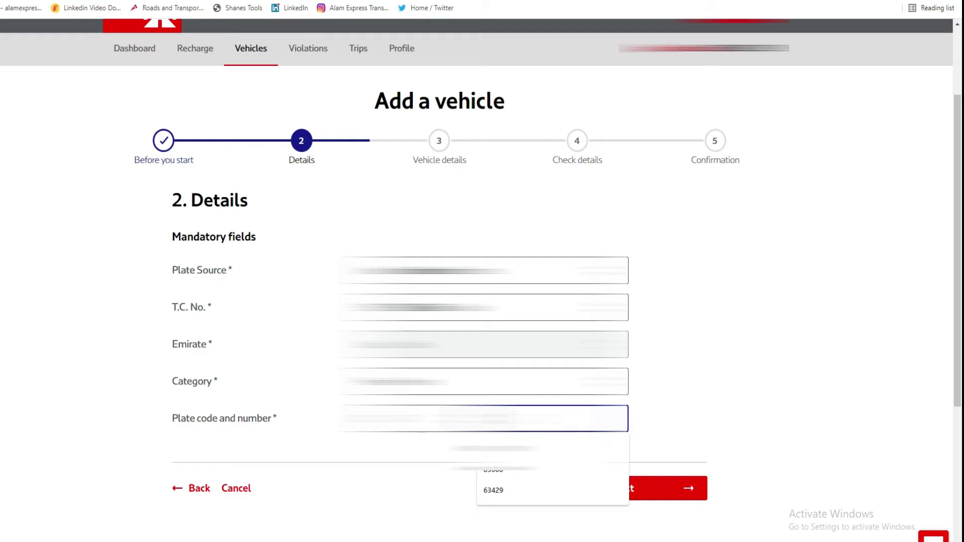
type("6")
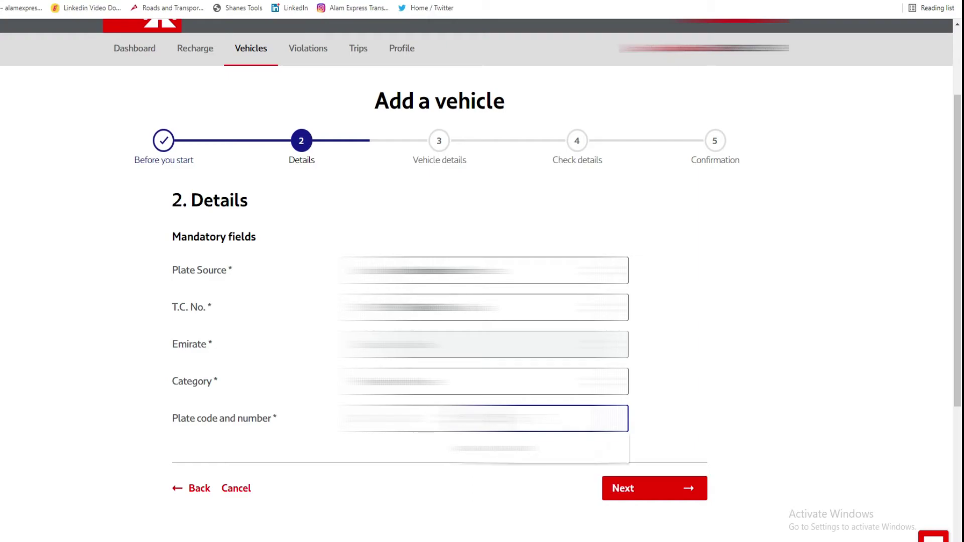
type("1")
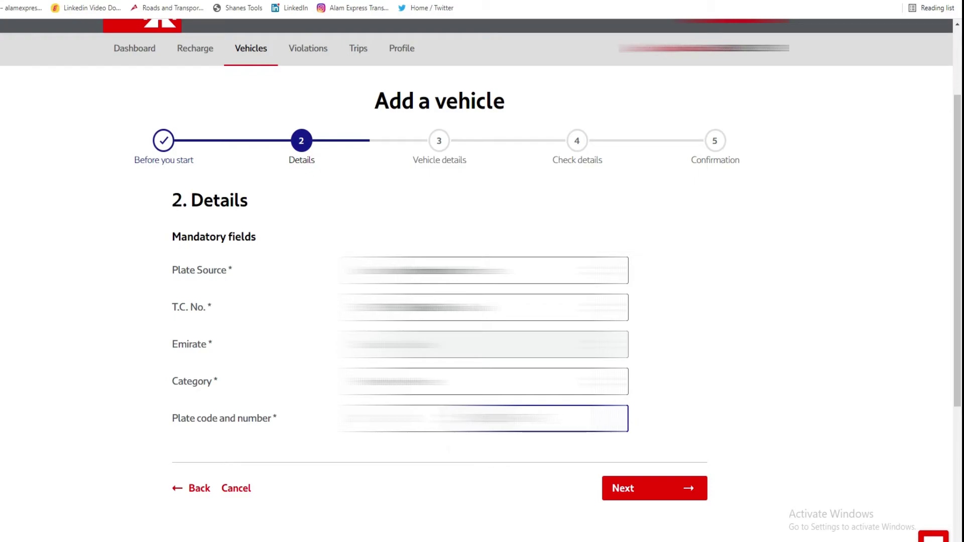
On Vehicle details, fill in the existing tag number and the tag's key
left_click(657, 496)
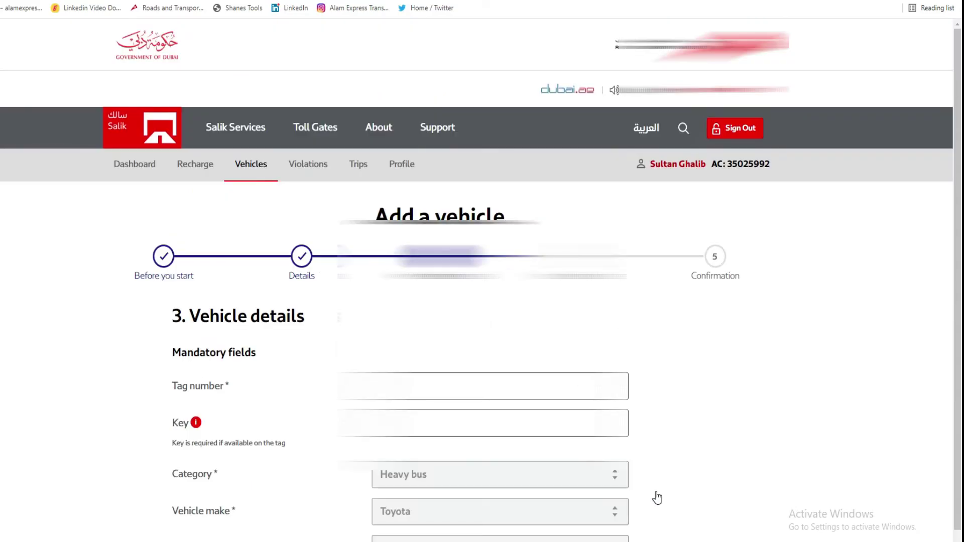
scroll(657, 496, "down", 1)
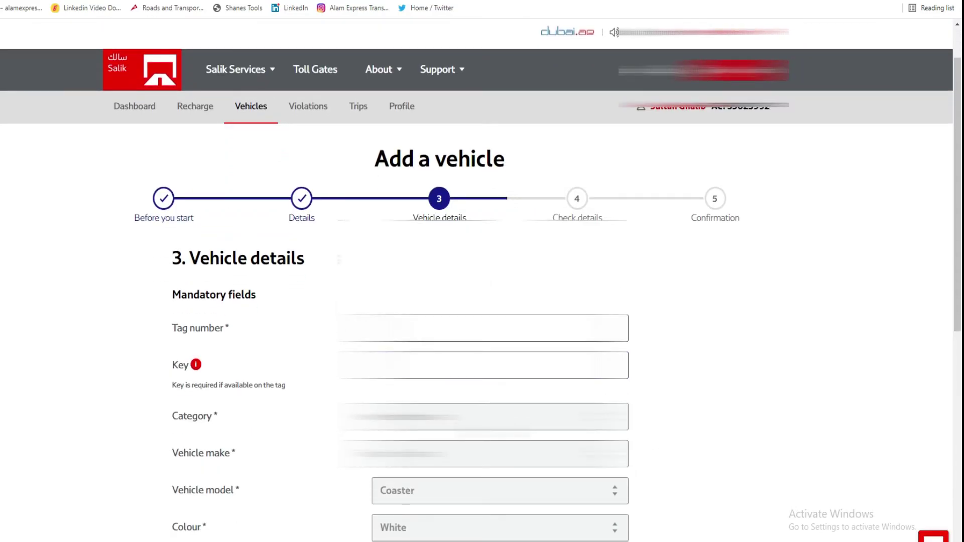
scroll(482, 282, "down", 1)
left_click(518, 271)
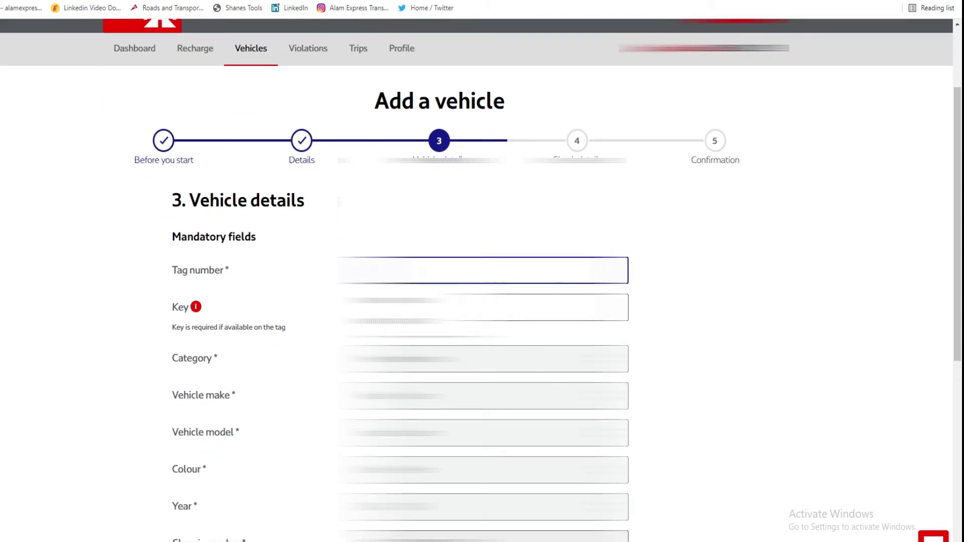
type("111")
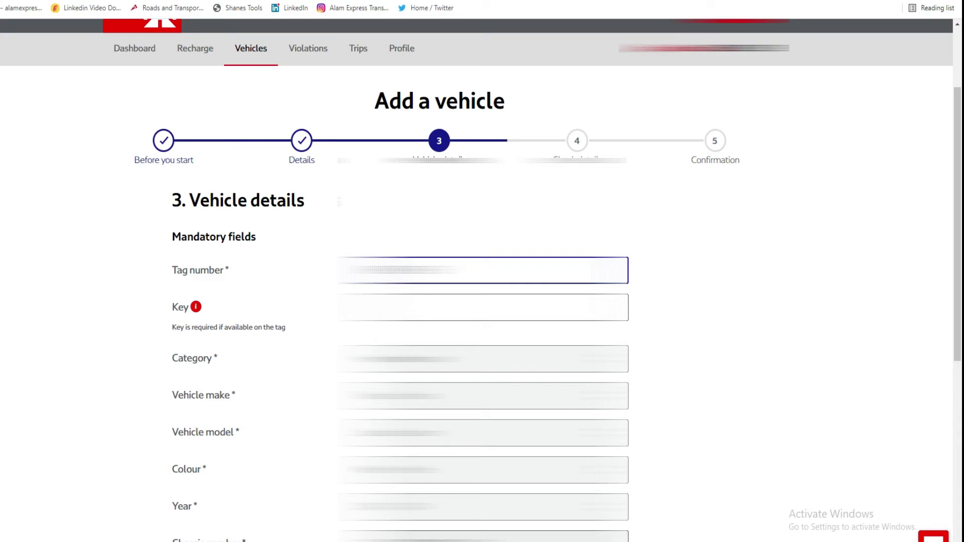
left_click(483, 308)
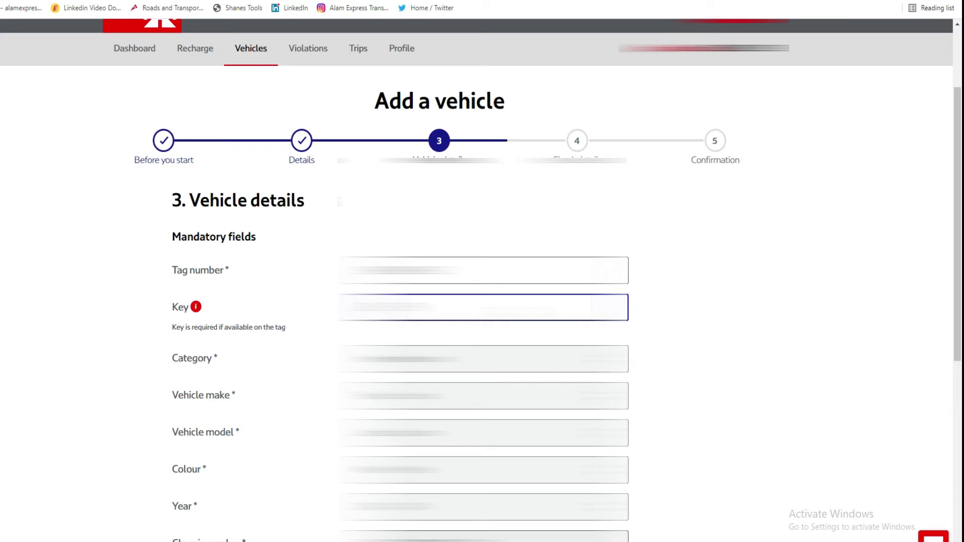
scroll(482, 281, "down", 1)
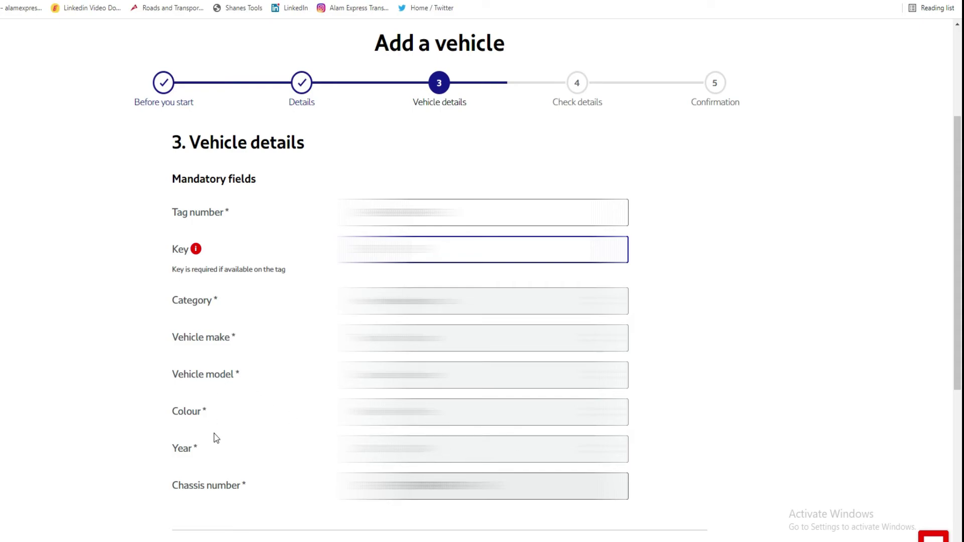
scroll(482, 486, "down", 1)
scroll(482, 487, "down", 2)
Review the Check details summary and submit the vehicle details
left_click(669, 454)
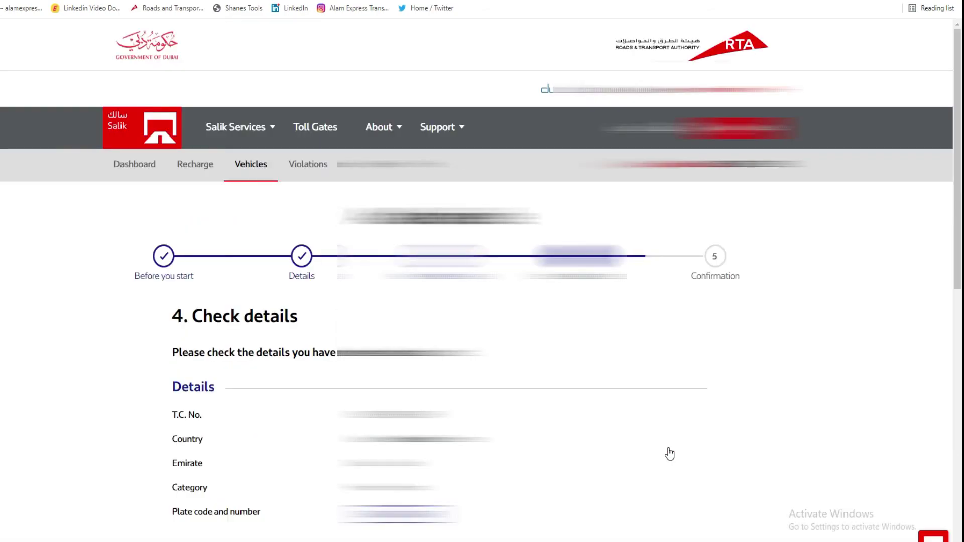
scroll(601, 442, "down", 1)
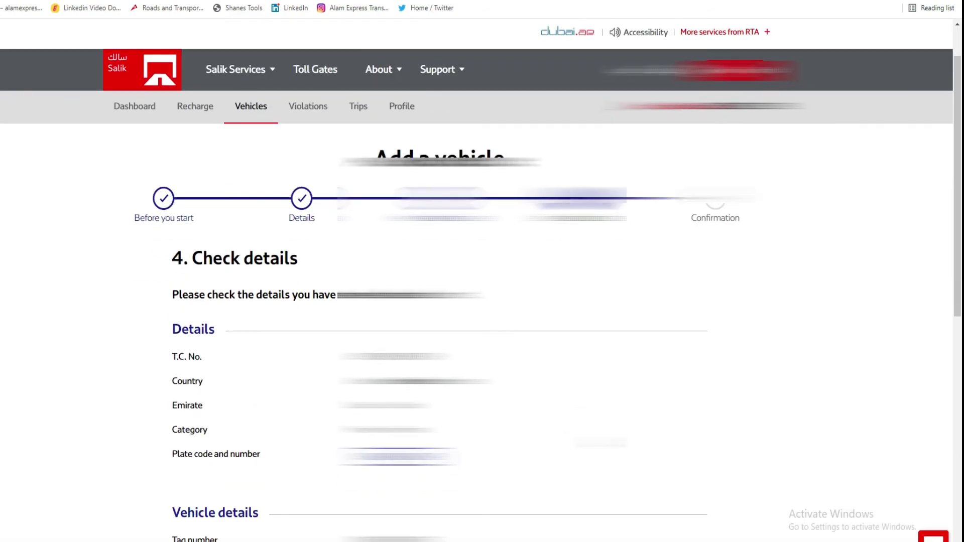
scroll(601, 442, "down", 2)
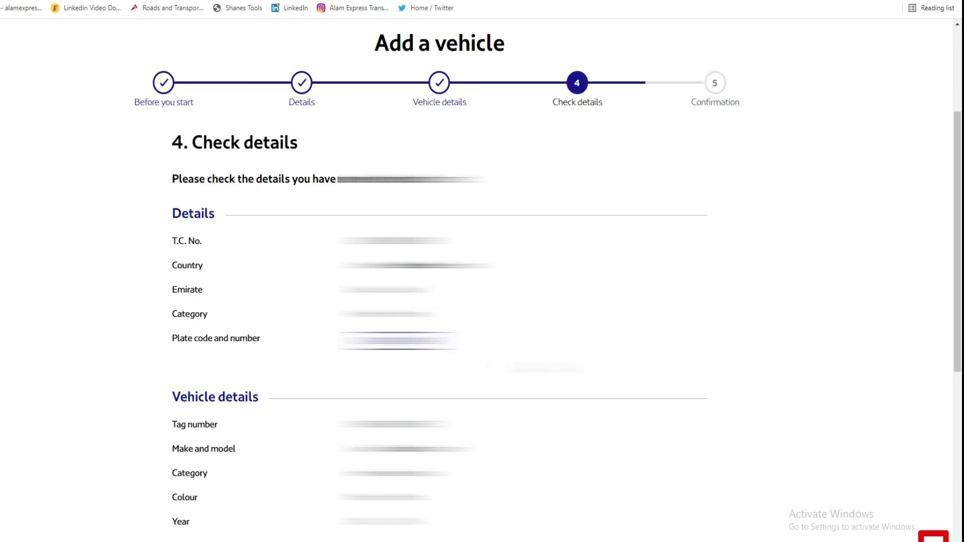
scroll(601, 442, "down", 1)
scroll(482, 280, "down", 1)
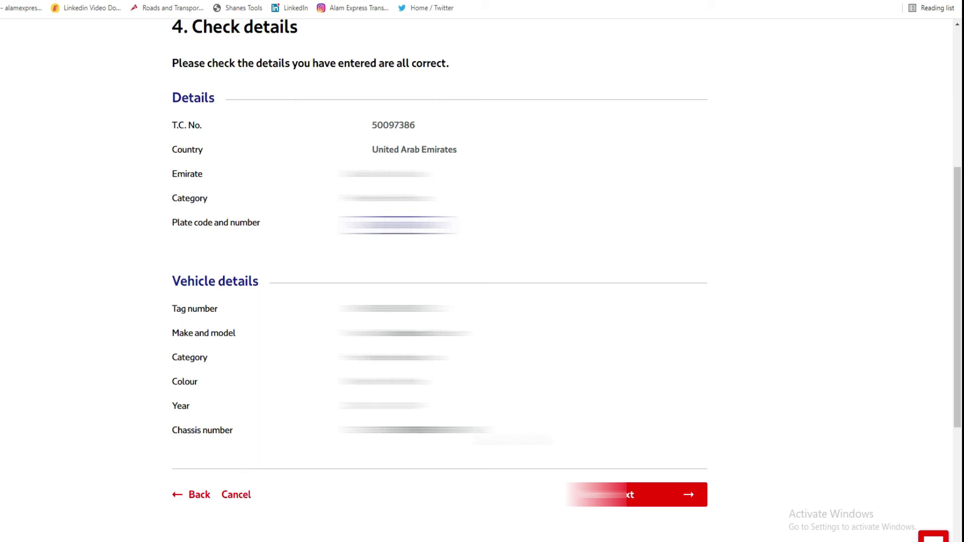
left_click(678, 497)
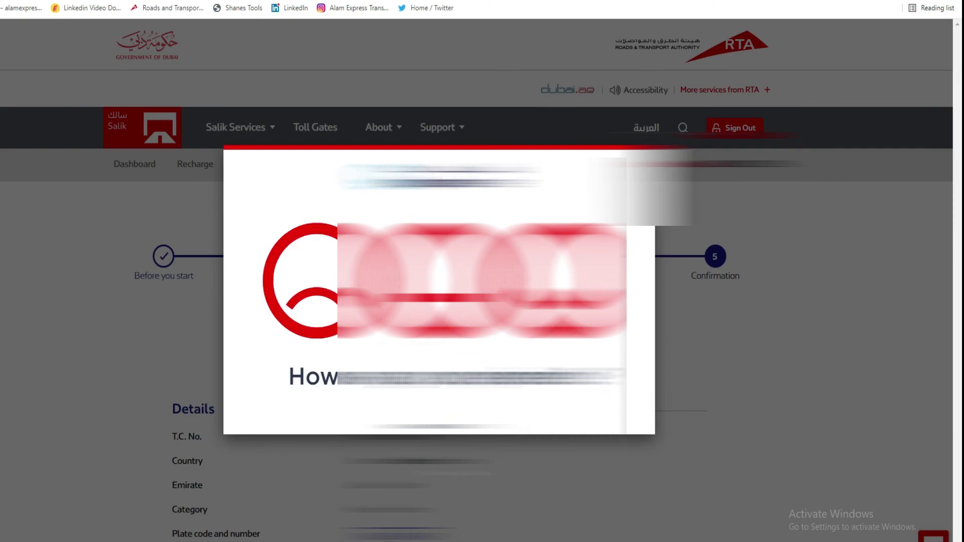
Close the feedback pop-up and review the Success page with its PDF and print options
left_click(864, 375)
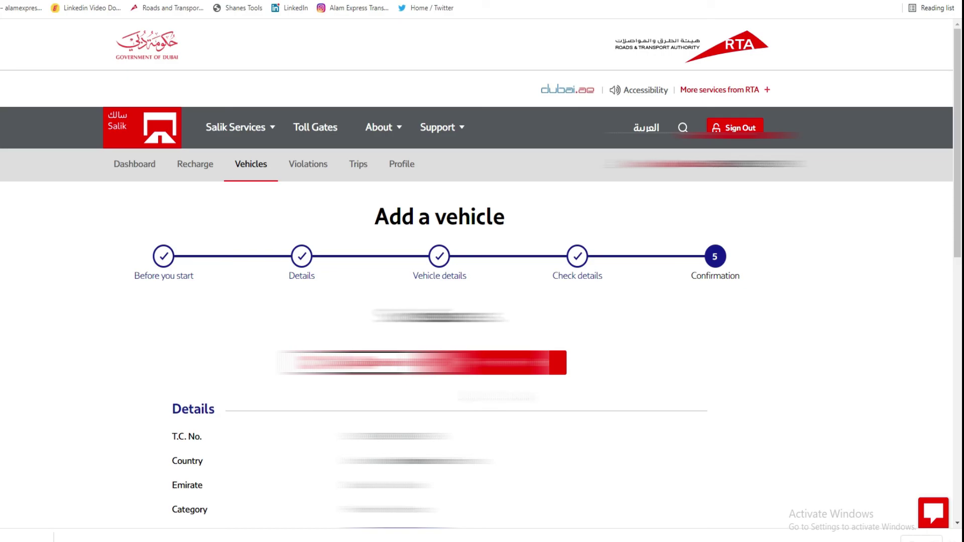
scroll(482, 272, "down", 3)
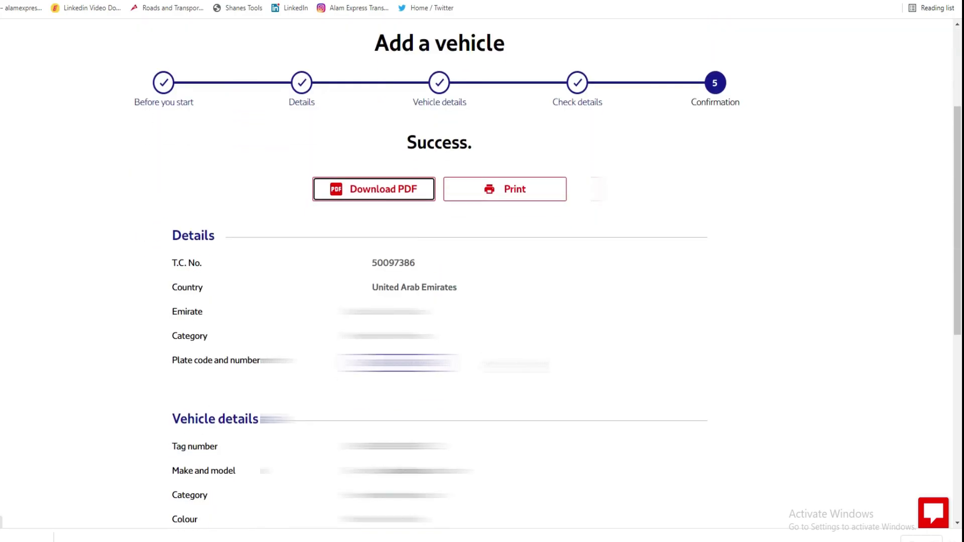
scroll(483, 271, "down", 4)
scroll(491, 276, "up", 7)
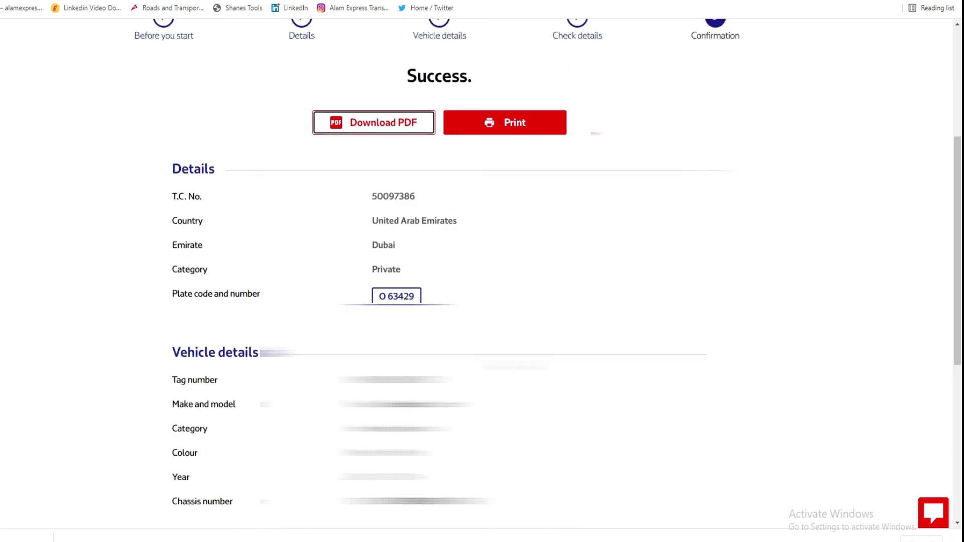
left_click(502, 262)
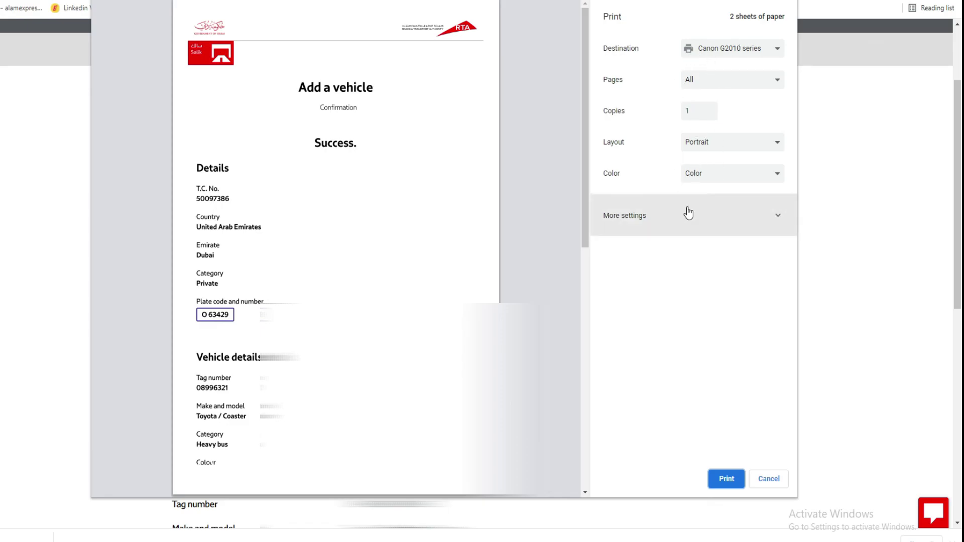
left_click(736, 483)
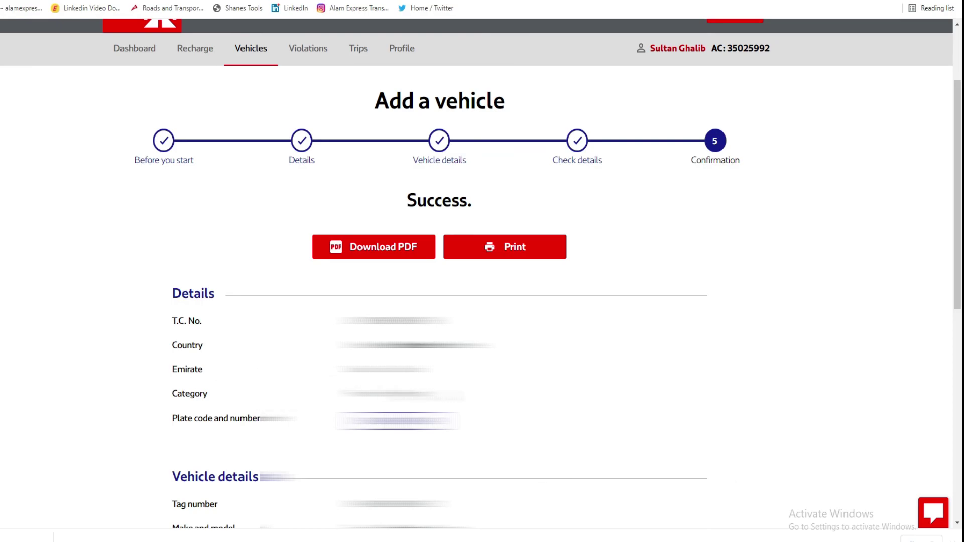
scroll(736, 486, "down", 3)
scroll(482, 271, "down", 3)
scroll(483, 271, "up", 5)
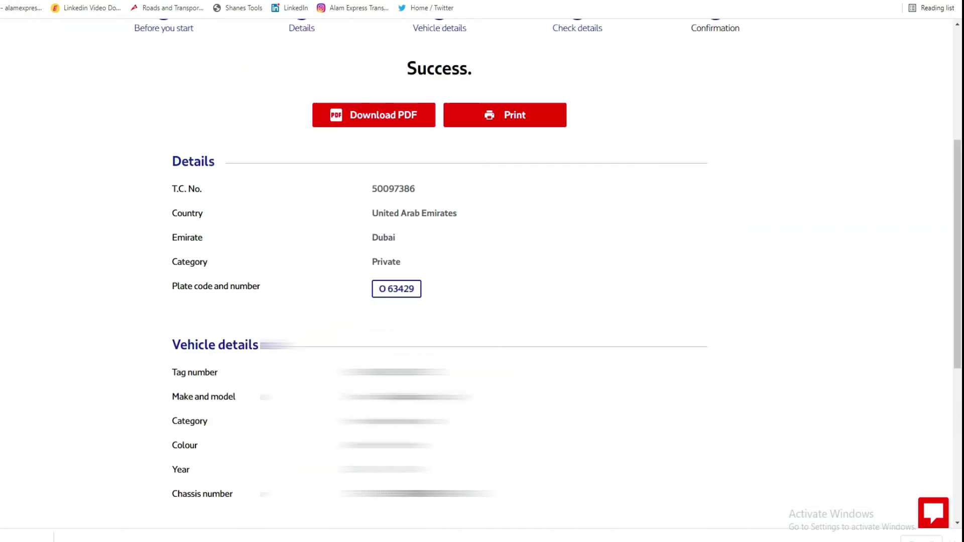